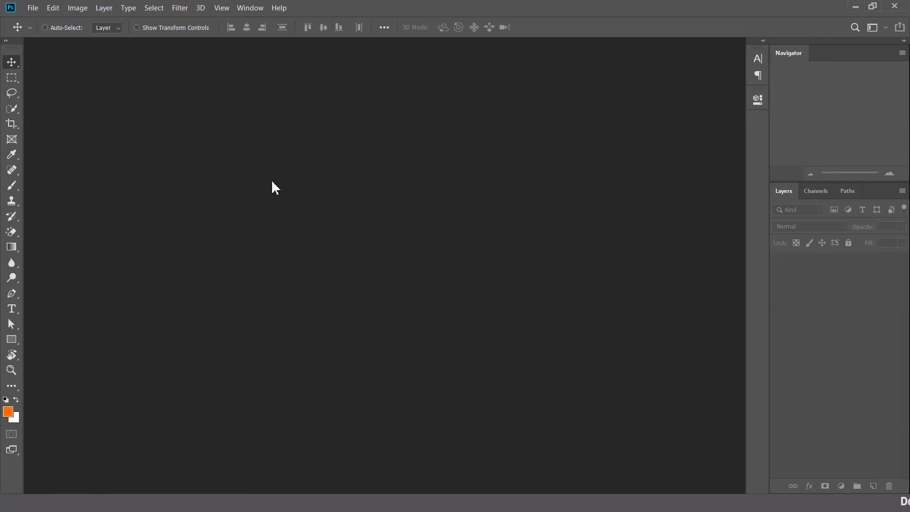
- Create a 1280×720 px white document and add an empty Layer 1 above Background
left_click(33, 8)
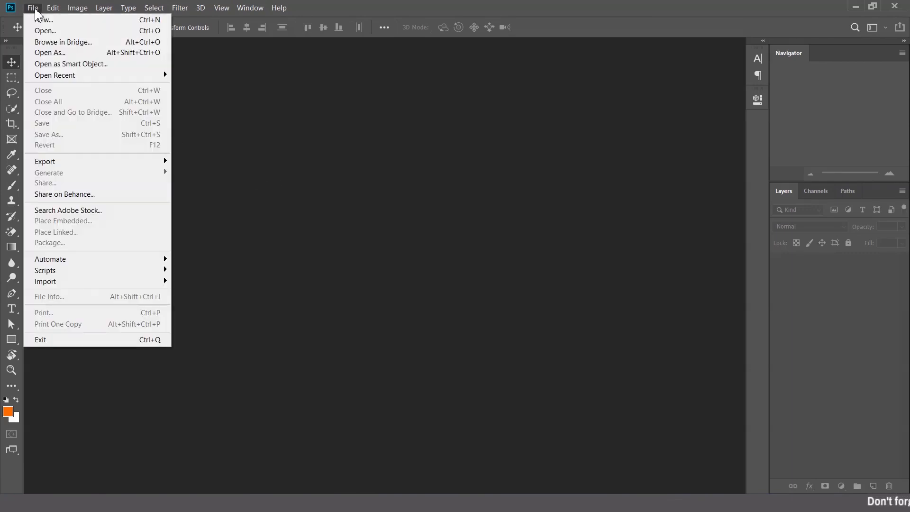
left_click(43, 20)
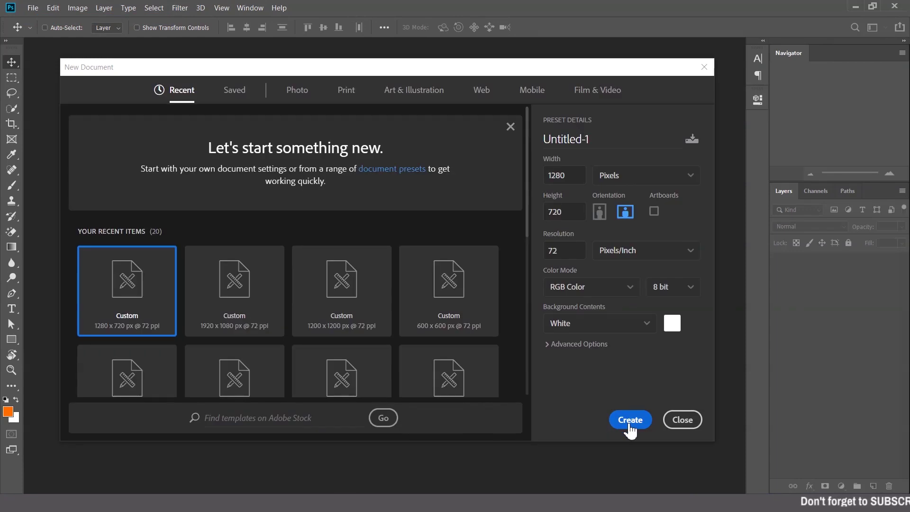
left_click(629, 420)
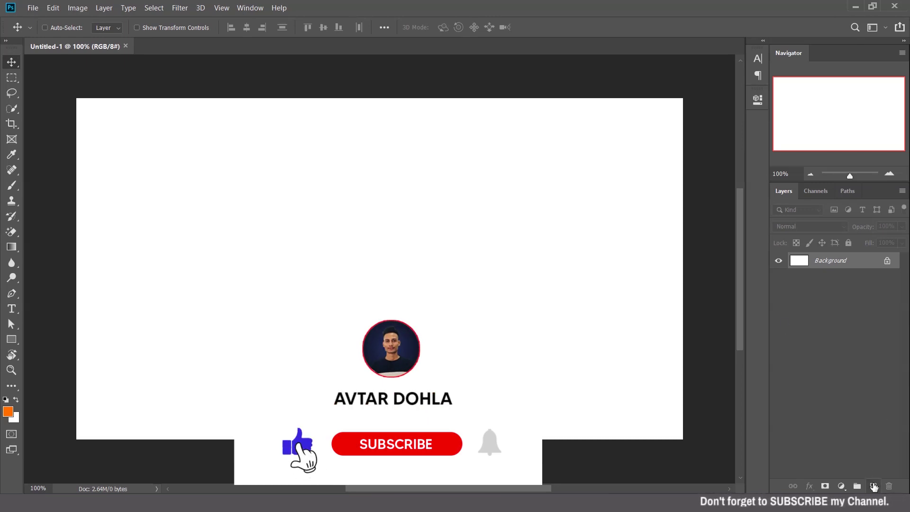
left_click(873, 487)
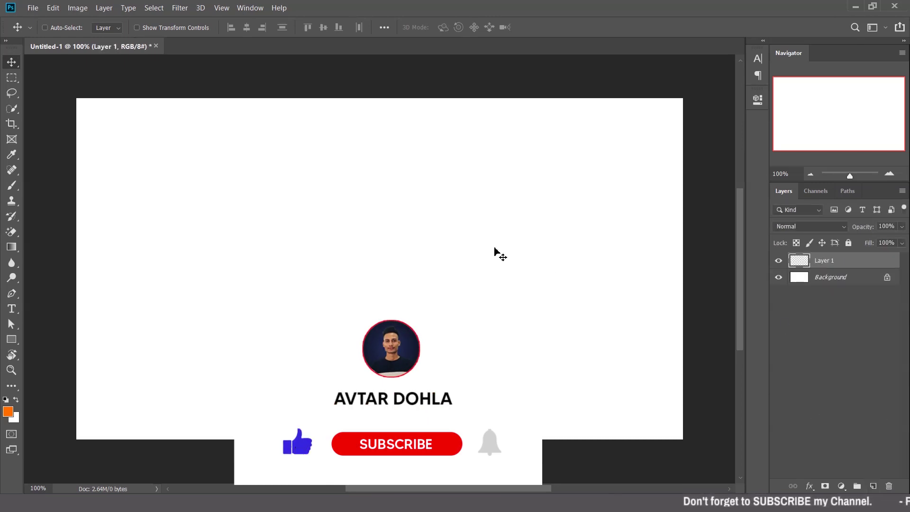
left_click(15, 81)
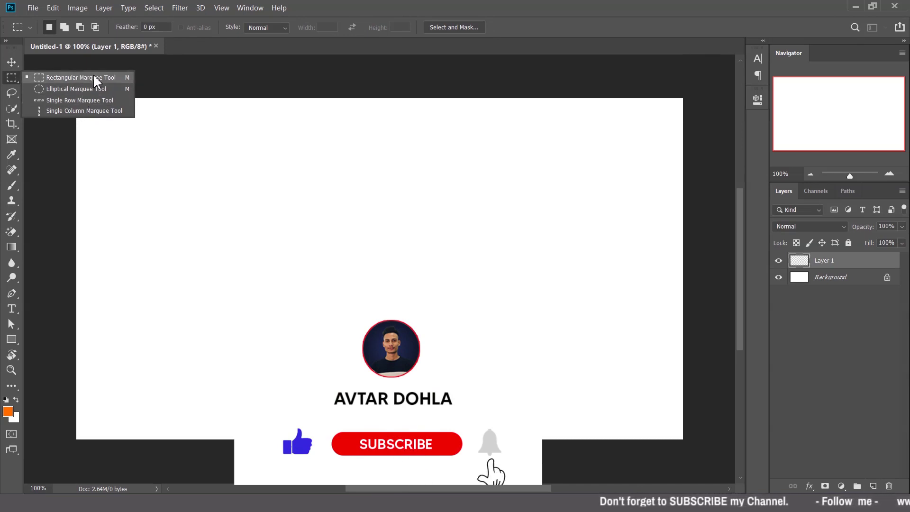
- Make a tall rectangular marquee selection on the left side of the canvas
left_click(92, 77)
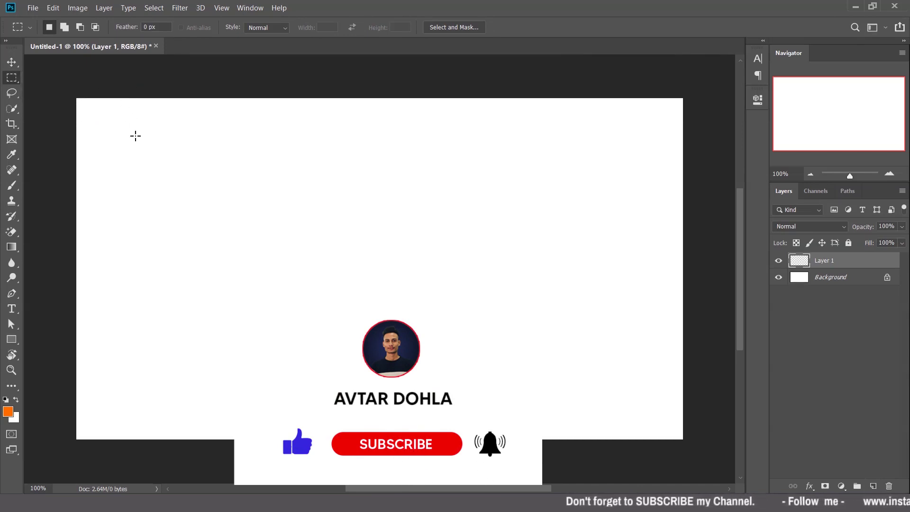
mouse_move(134, 135)
left_mouse_down()
mouse_move(153, 224)
mouse_move(203, 327)
mouse_move(254, 360)
mouse_move(243, 398)
left_mouse_up()
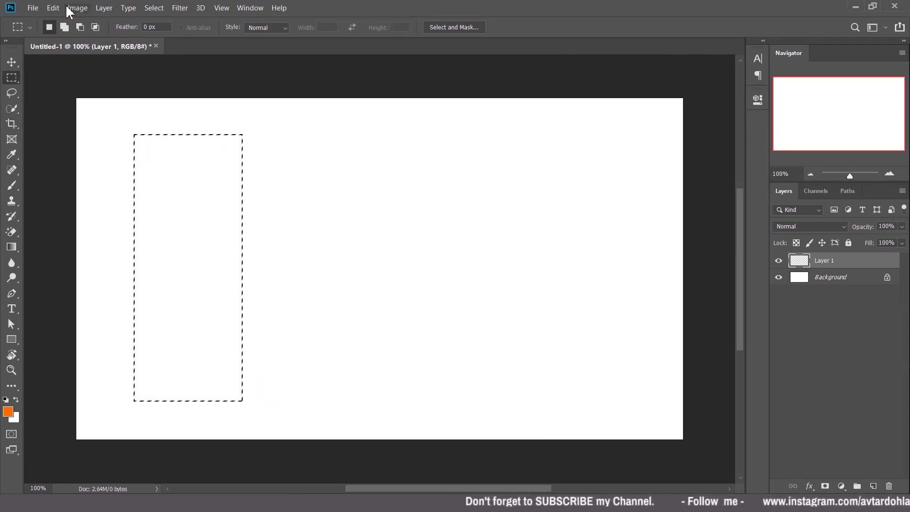
left_click(52, 8)
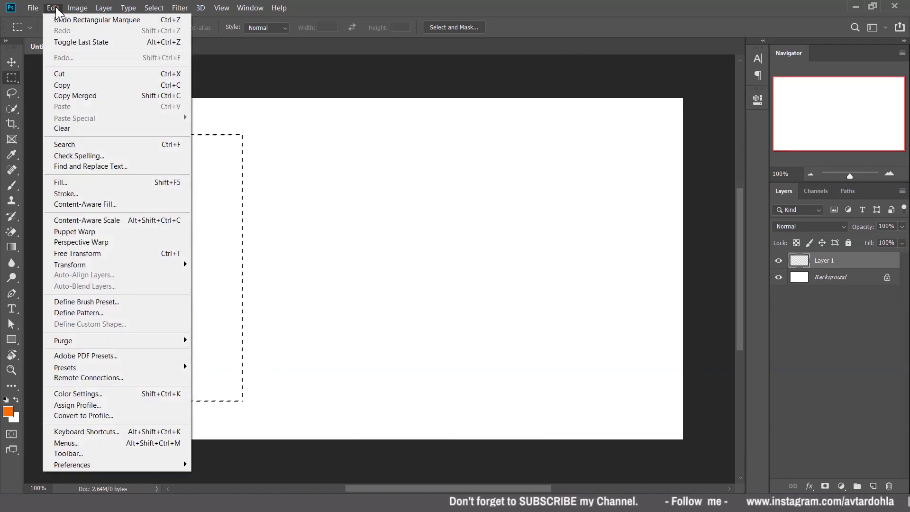
left_click(102, 195)
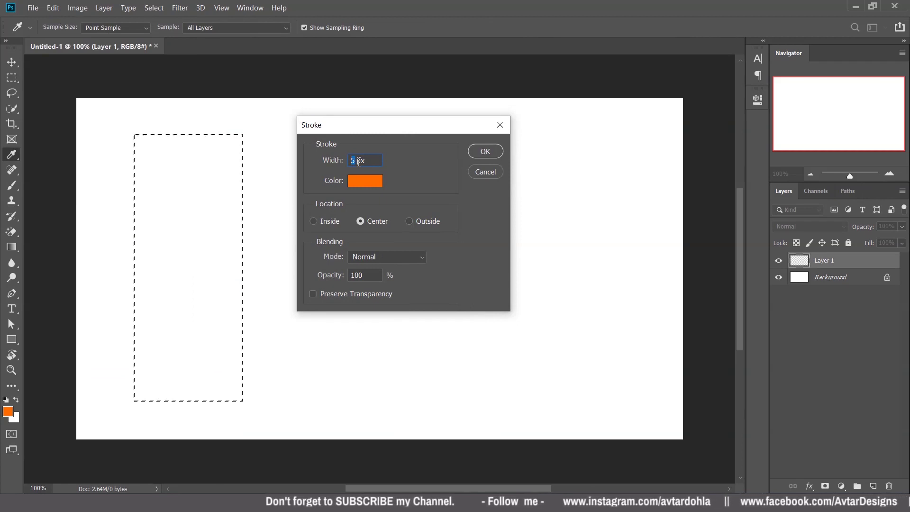
- Stroke the selection 5 px black (000000) at Center, then deselect
left_click(371, 185)
type("000000")
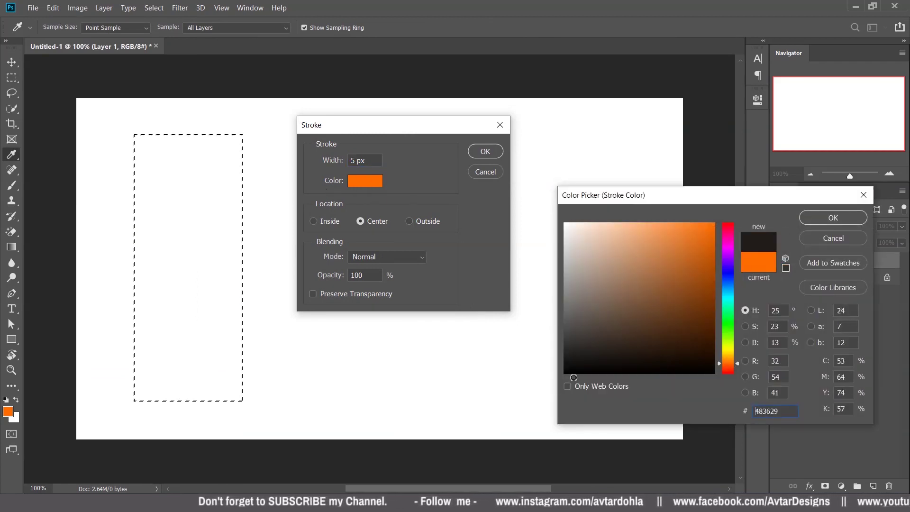
left_click(829, 220)
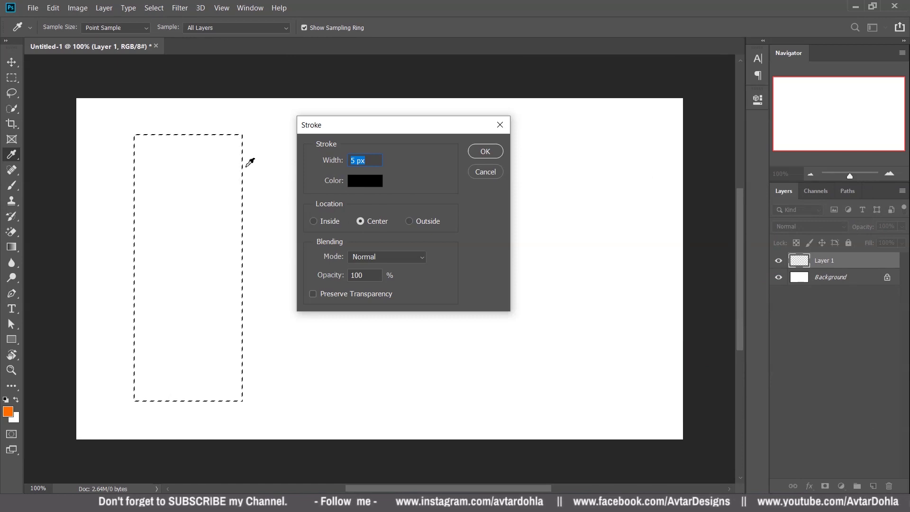
left_click(329, 221)
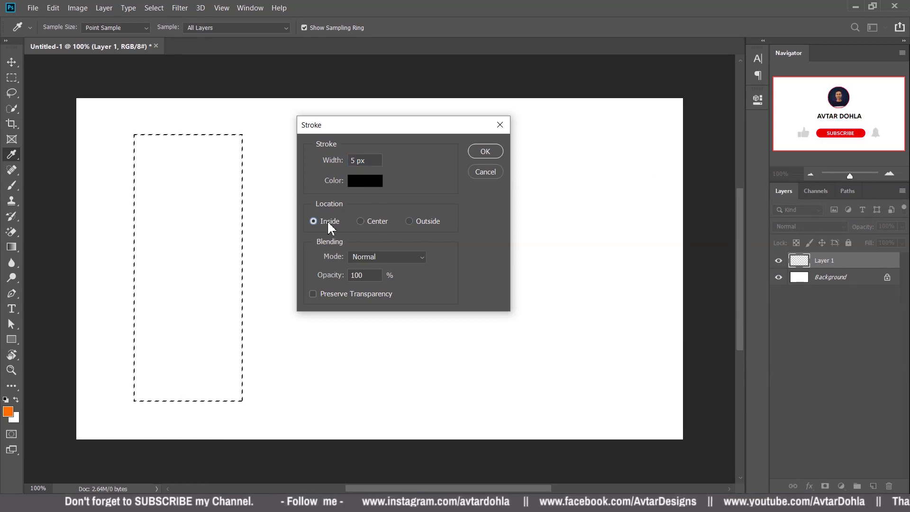
left_click(423, 223)
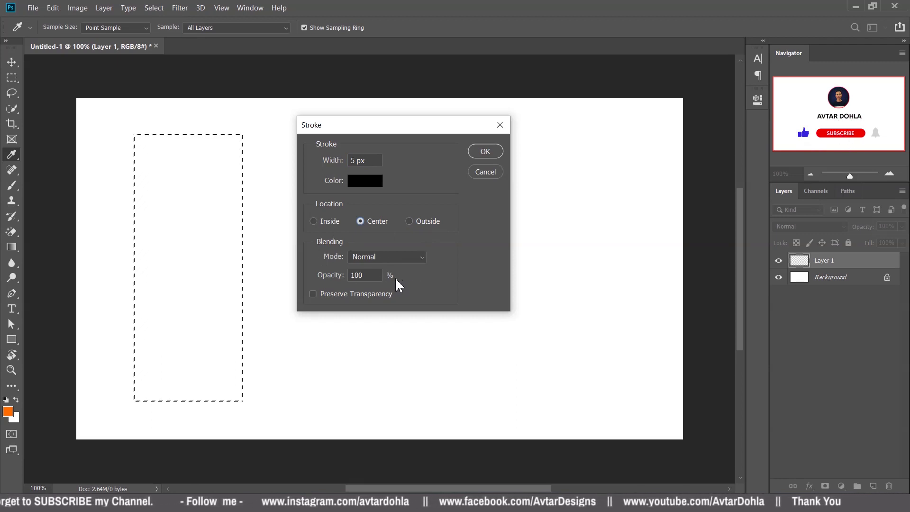
left_click(485, 153)
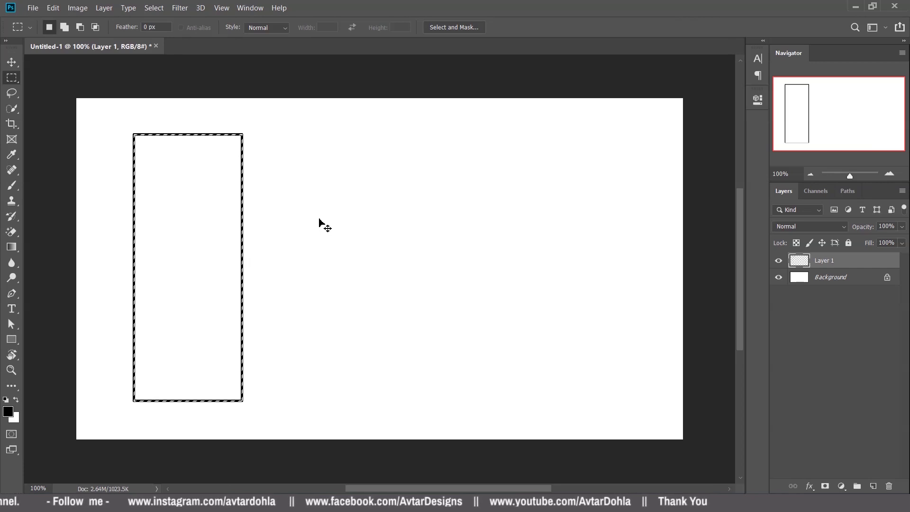
key("ctrl+d")
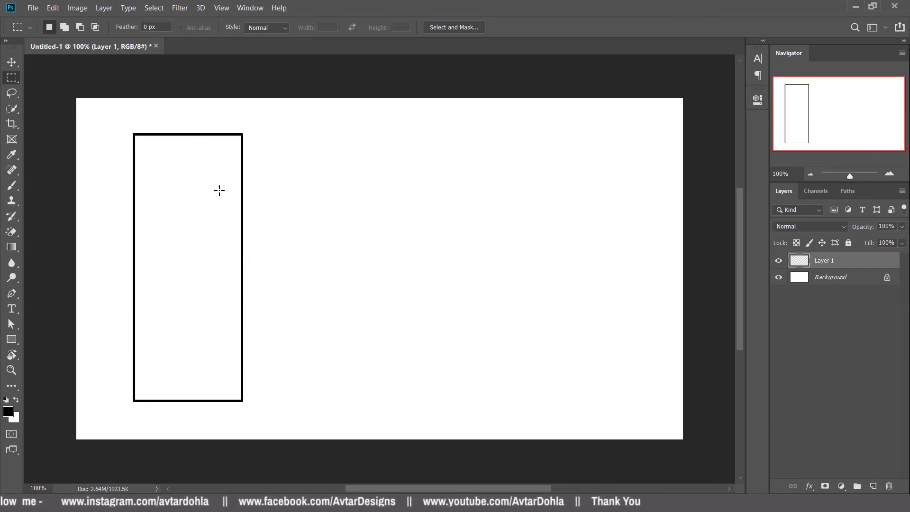
- Hide Layer 1, add Layer 2, and set up the standard Brush tool
left_click(780, 262)
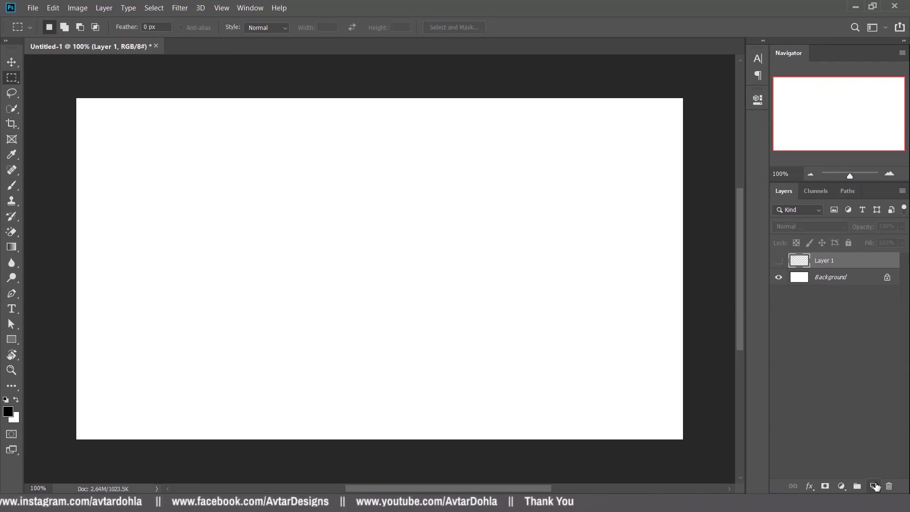
left_click(874, 485)
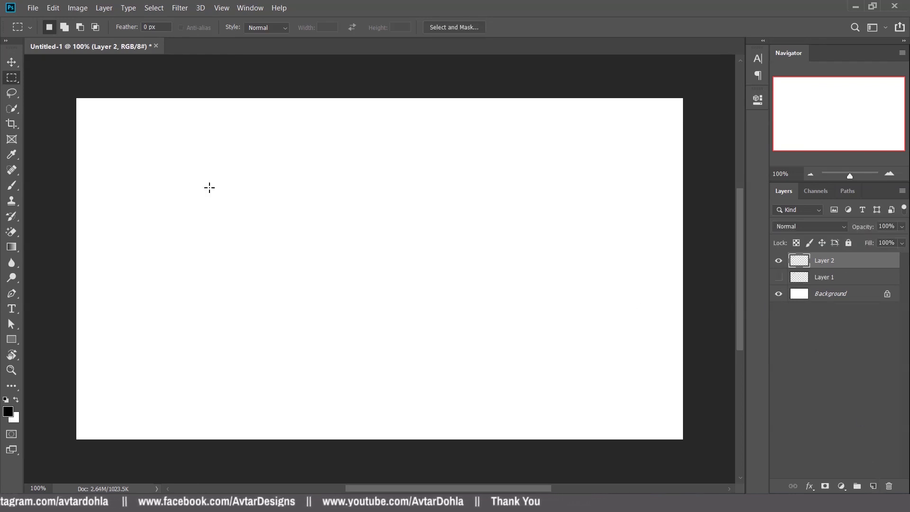
left_click(12, 185)
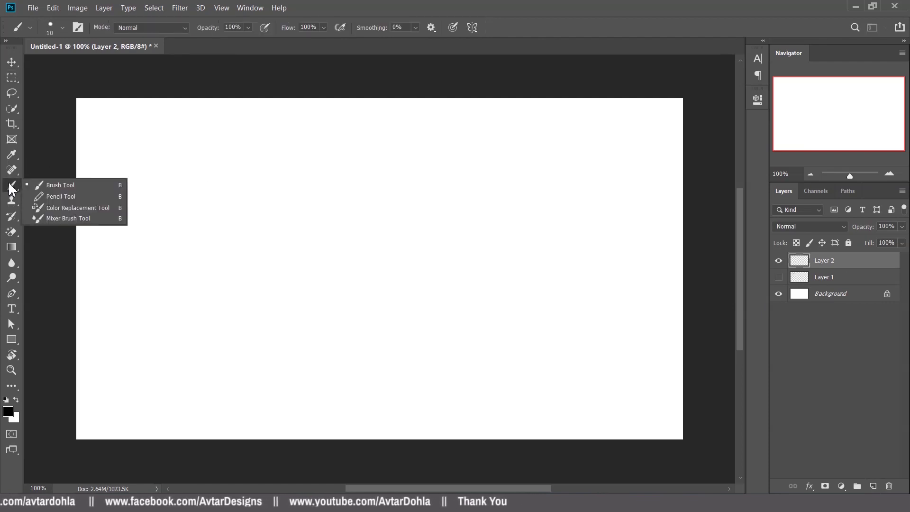
left_click(92, 184)
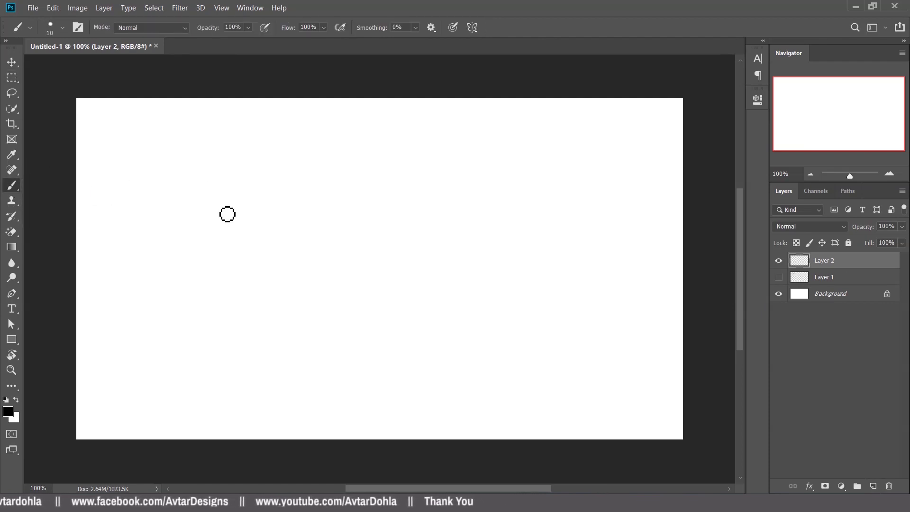
left_click(62, 27)
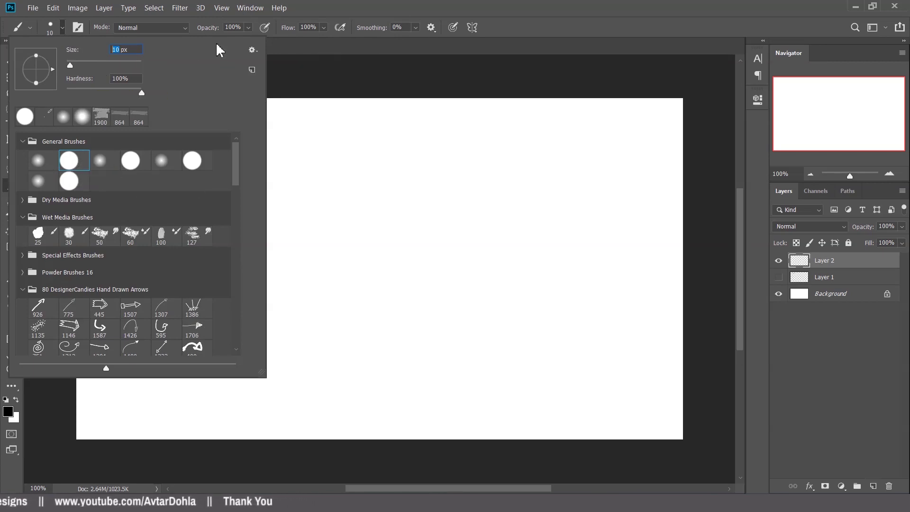
left_click(212, 28)
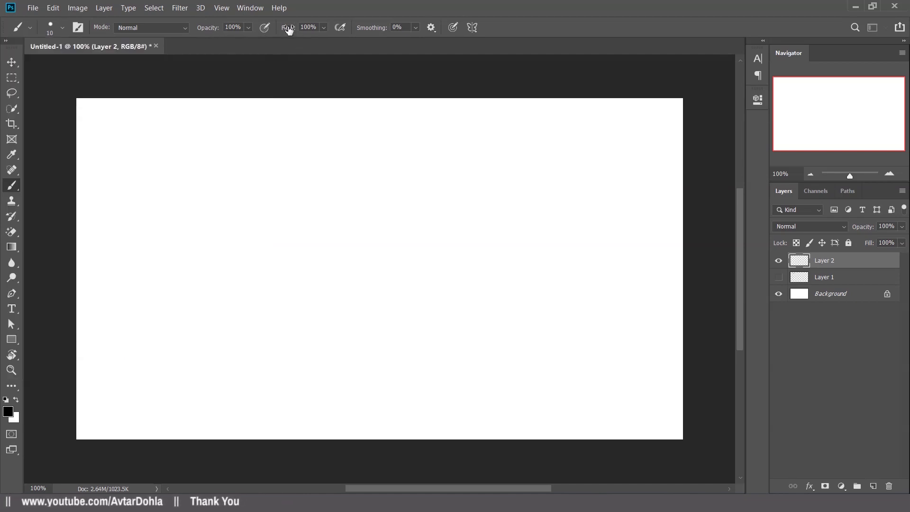
left_click_drag(289, 29, 421, 45)
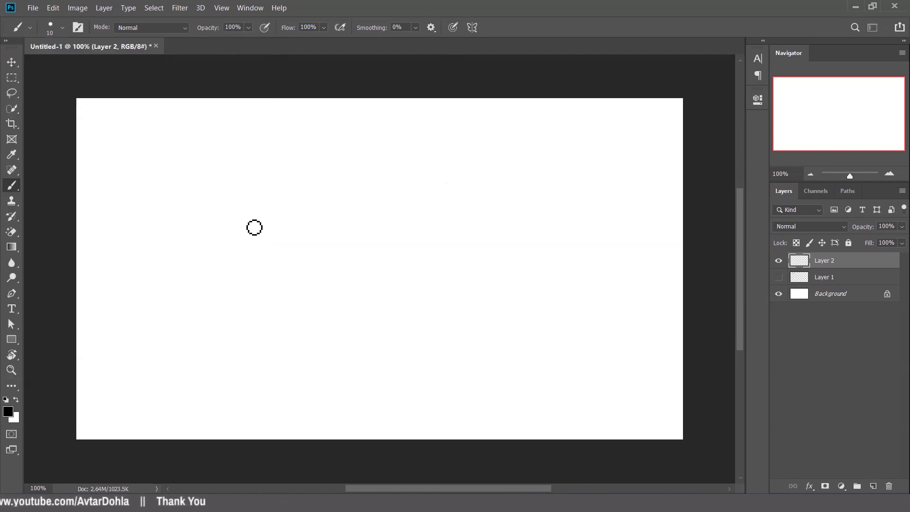
- Brush a straight-edged black rectangle corner to corner, hide Layer 2, and add Layer 3
left_click(140, 152)
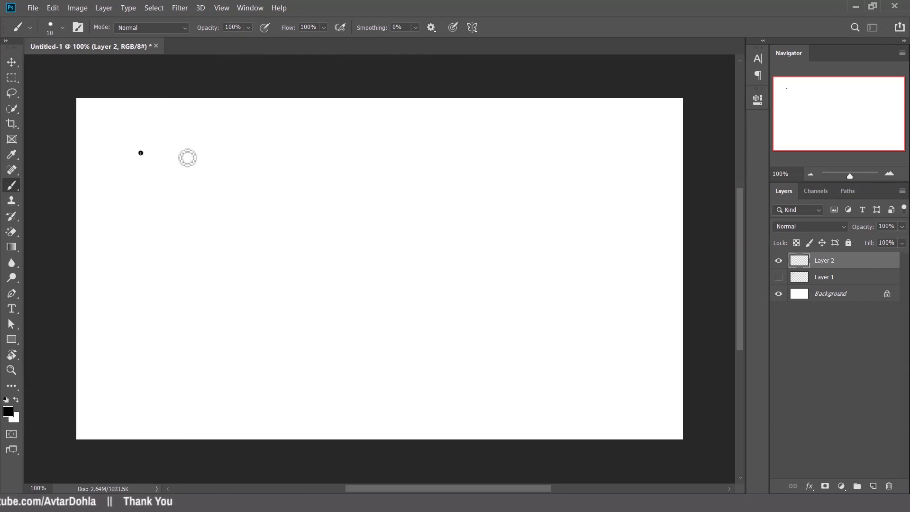
left_click(294, 154, "shift")
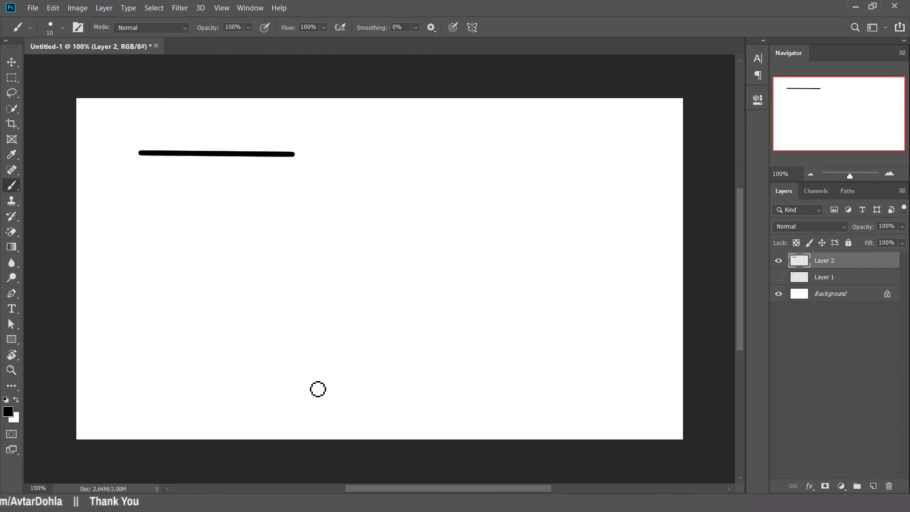
left_click(296, 401, "shift")
left_click(140, 397, "shift")
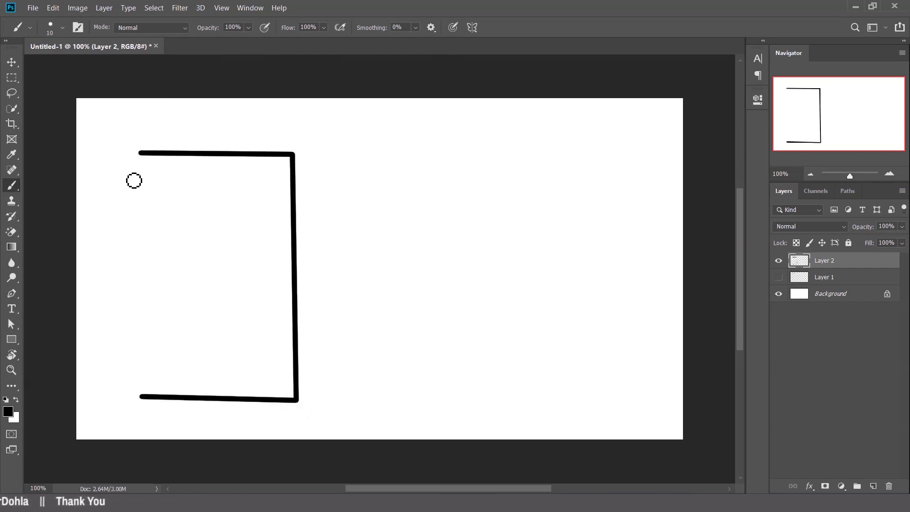
left_click(140, 153, "shift")
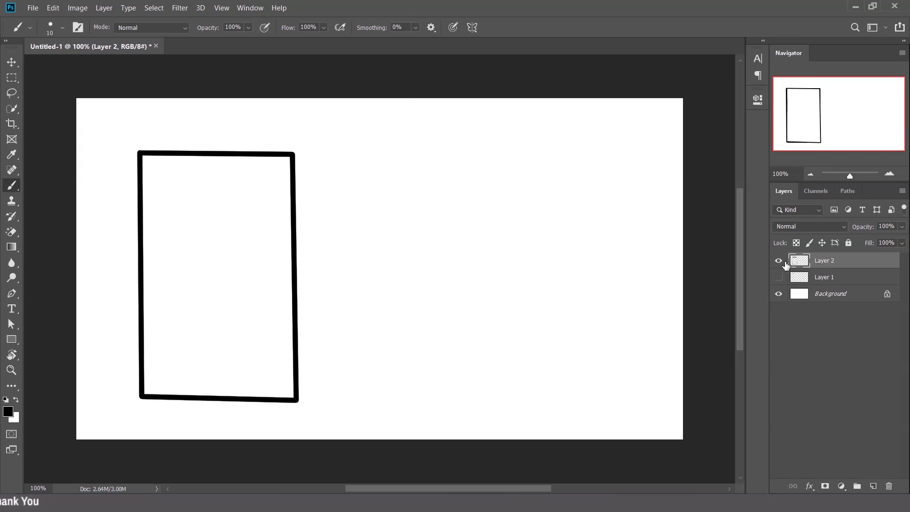
left_click(779, 261)
left_click(873, 487)
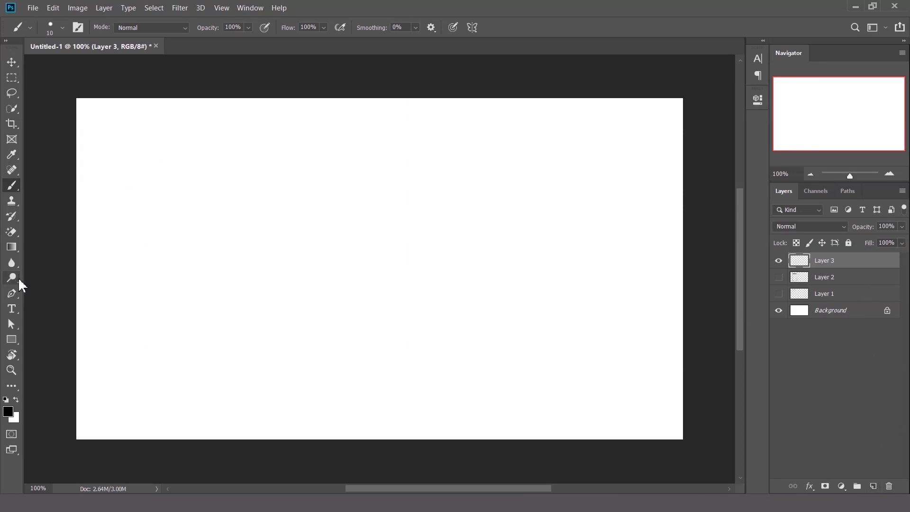
- Draw an S-shaped curved path across the canvas with the Pen Tool
left_click(11, 293)
left_click(37, 294)
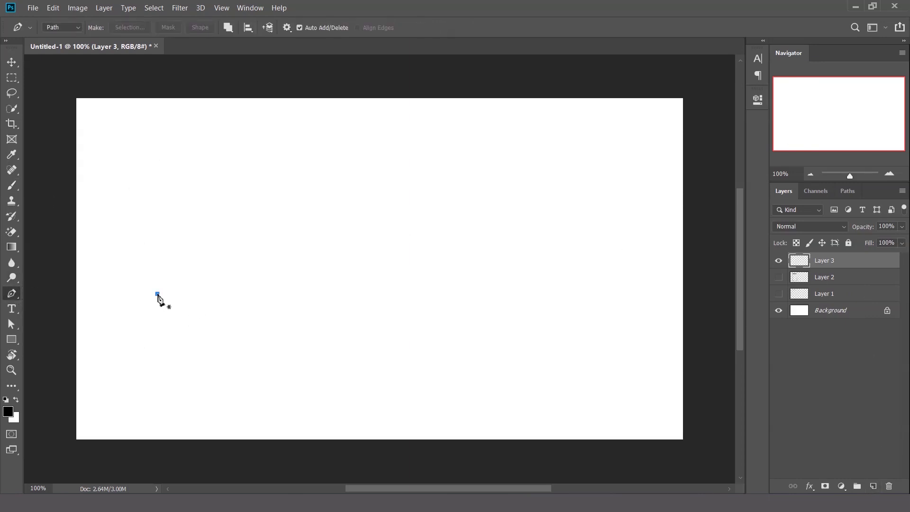
left_click_drag(367, 253, 524, 366)
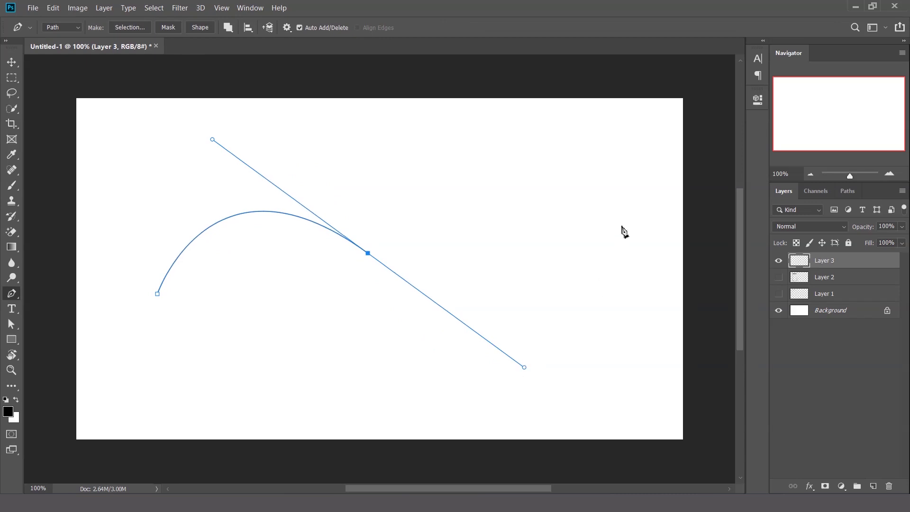
left_click_drag(624, 223, 658, 187)
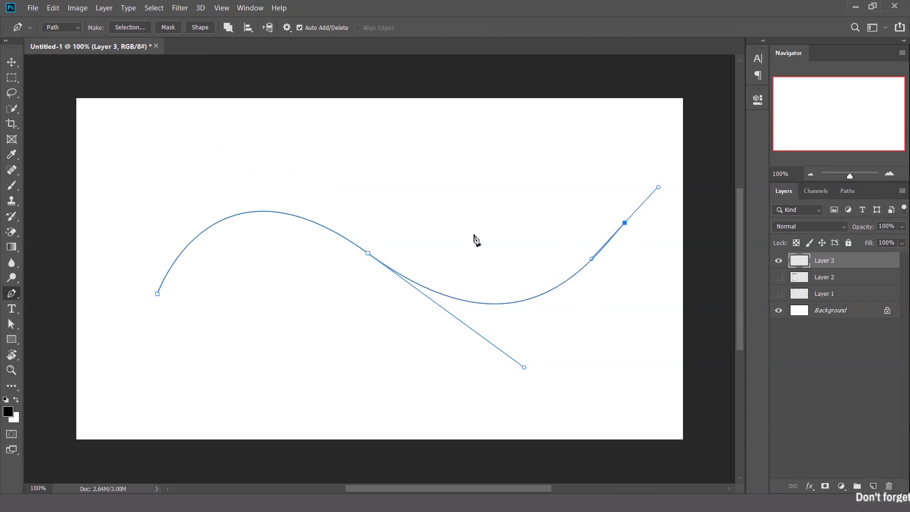
right_click(438, 299)
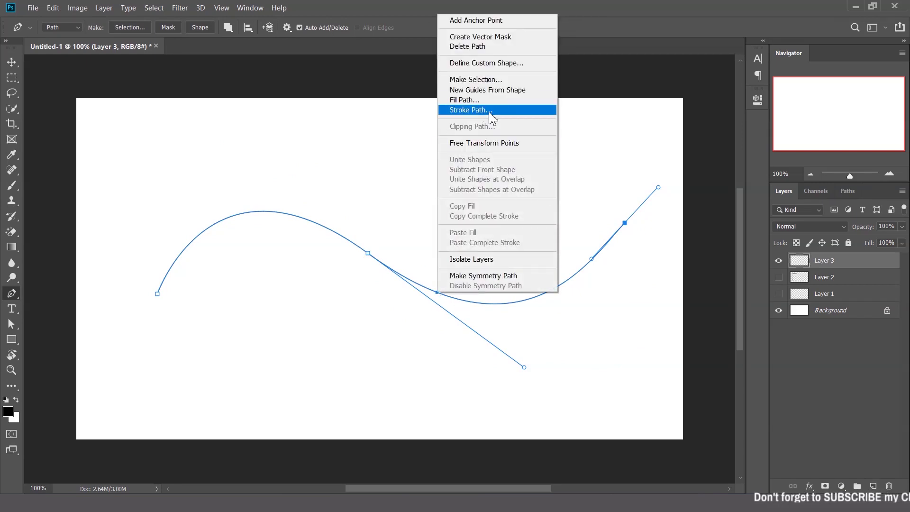
left_click(19, 216)
- Set the Brush tool size to 15 px
left_click(15, 189)
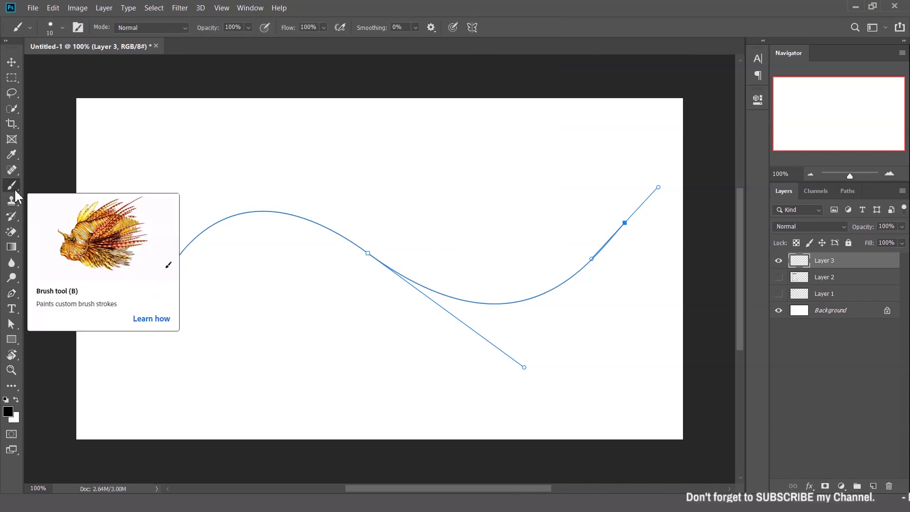
left_click(62, 28)
type("15")
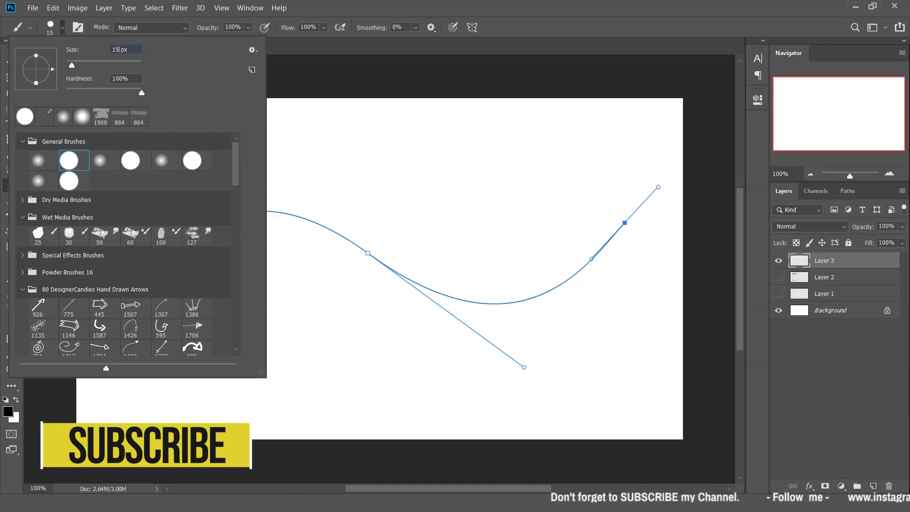
key("ctrl+a")
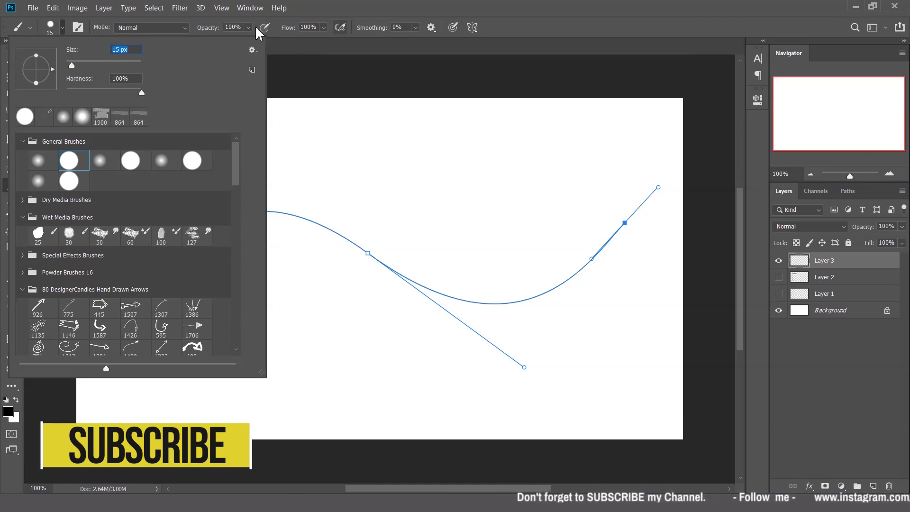
- Stroke the S-path with the Brush tool to paint a thick black curve
left_click(93, 31)
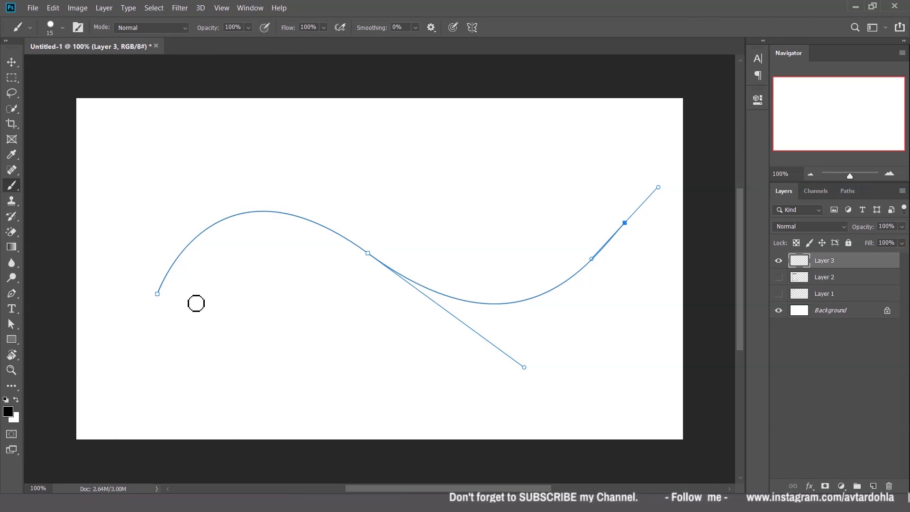
key("p")
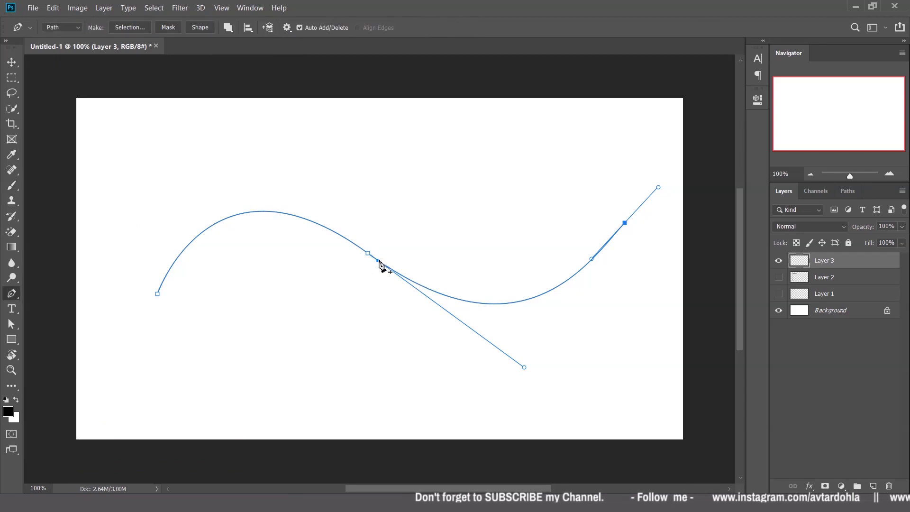
right_click(378, 267)
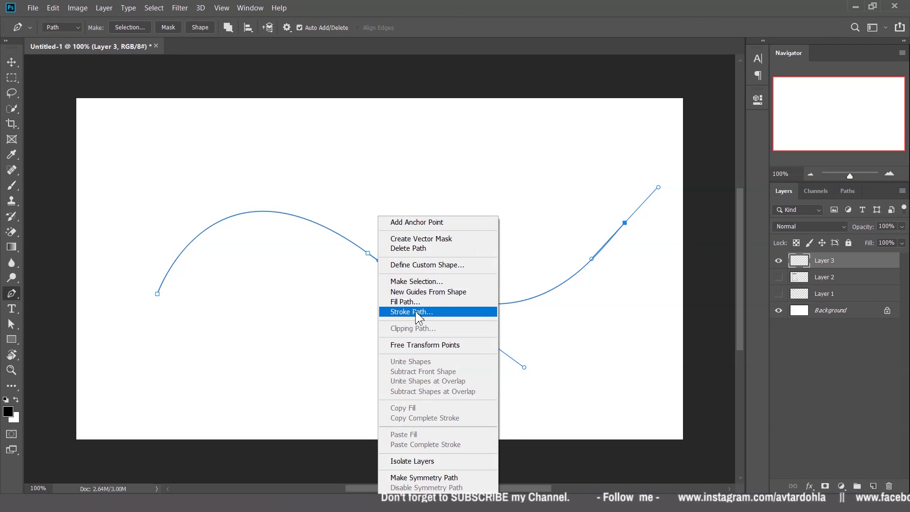
left_click(427, 313)
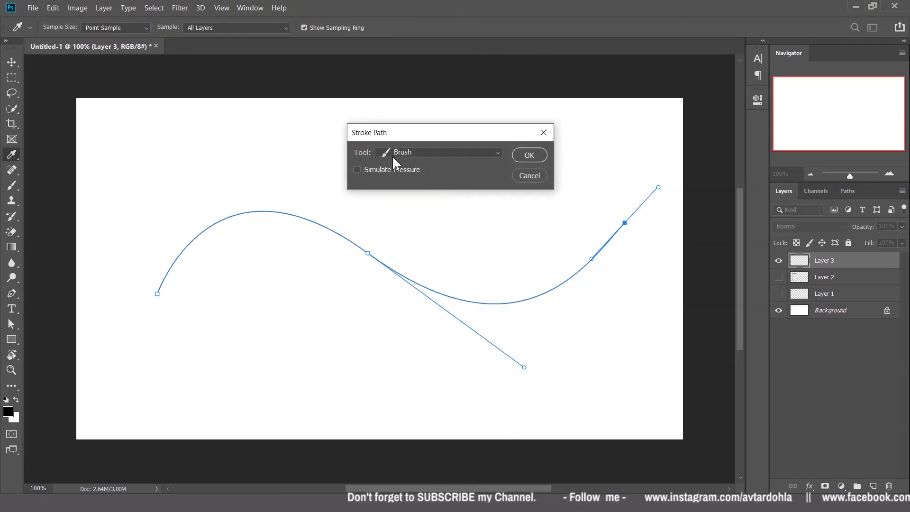
left_click(401, 152)
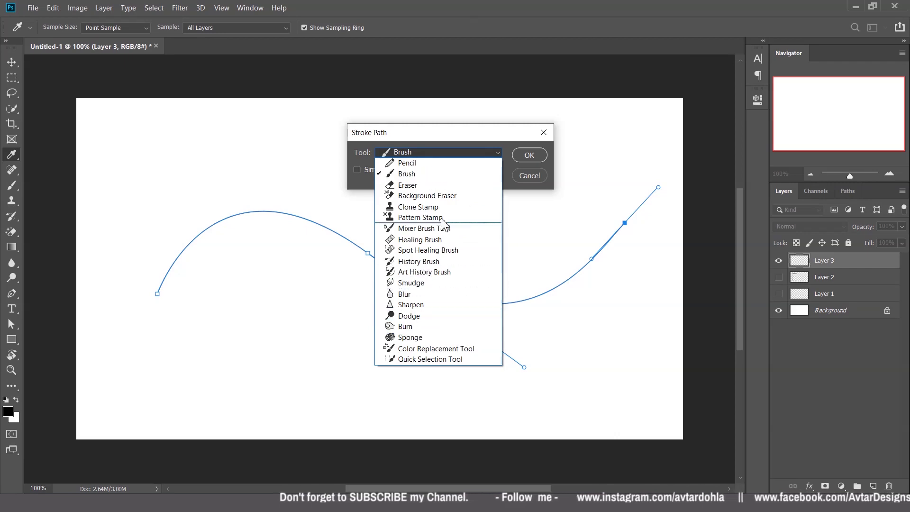
left_click(422, 175)
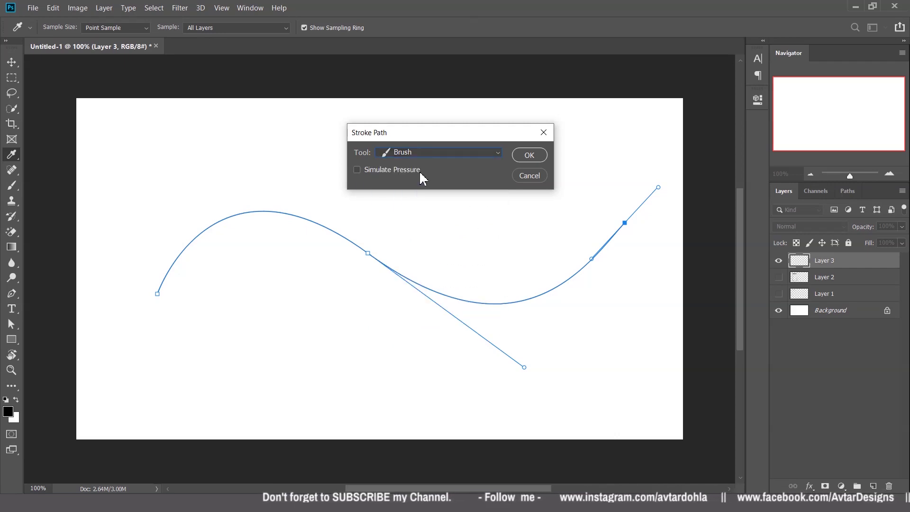
left_click(529, 155)
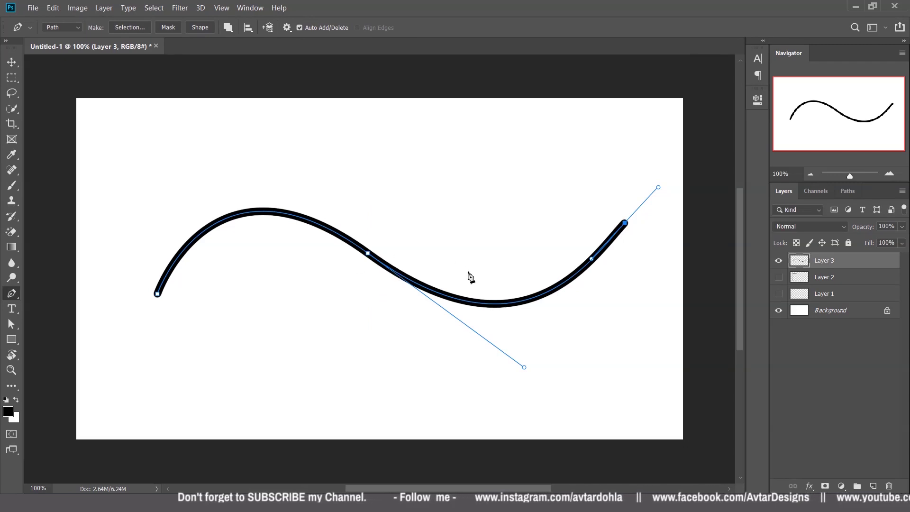
- Hide the path's anchors and handles
key("Return")
key("ctrl+Return")
key("ctrl+d")
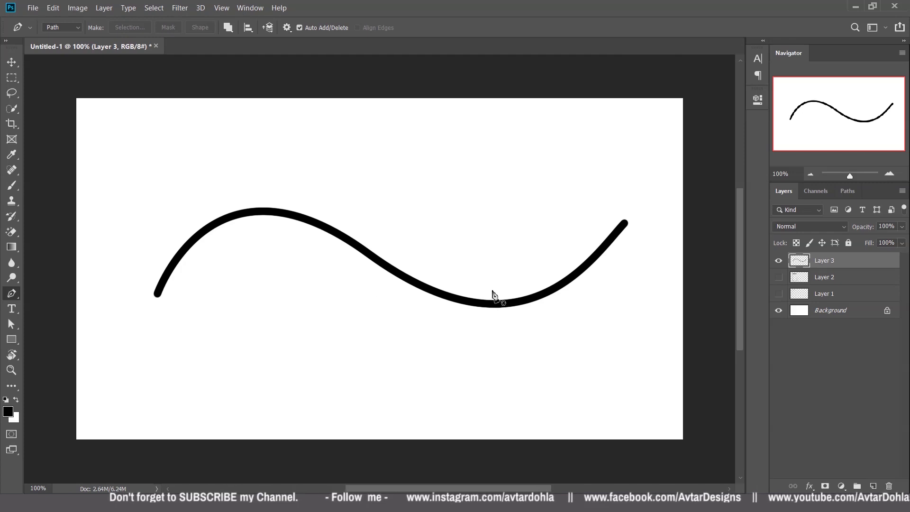
- Hide Layer 3, add an empty Layer 4, and choose the Pen Tool
left_click(778, 260)
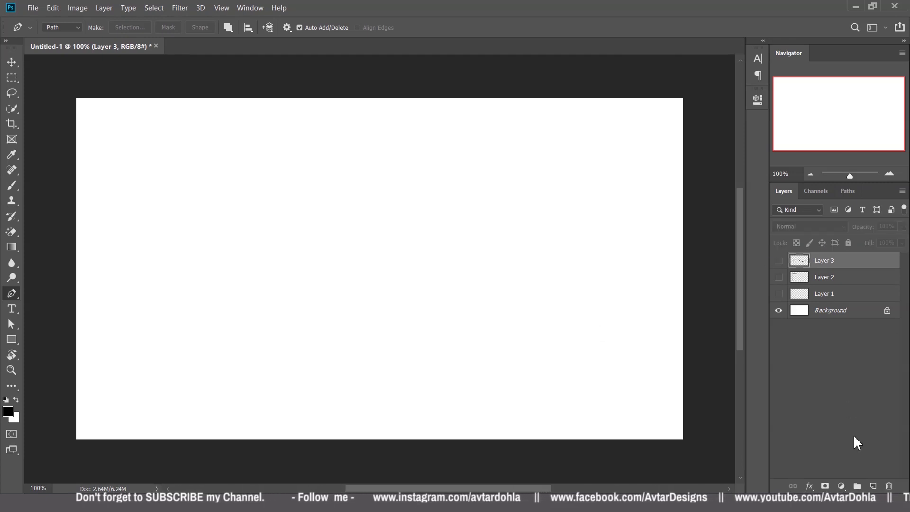
left_click(874, 485)
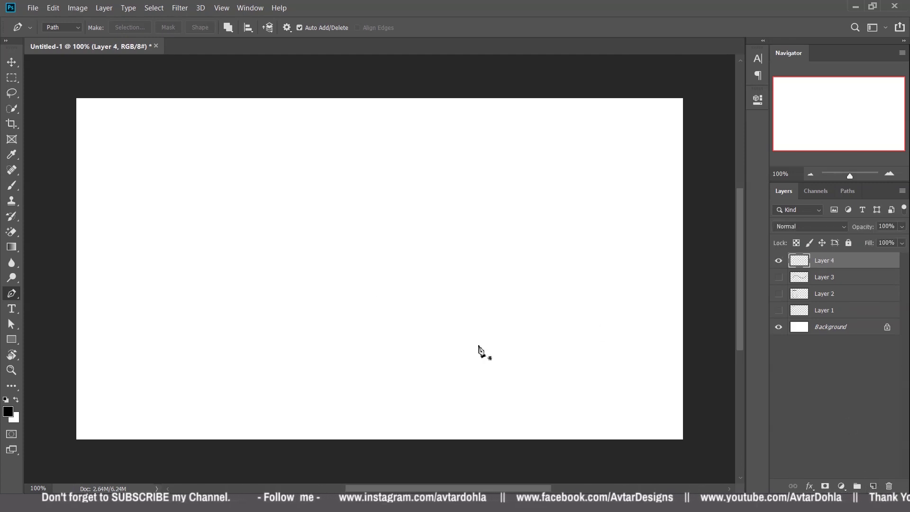
right_click(12, 294)
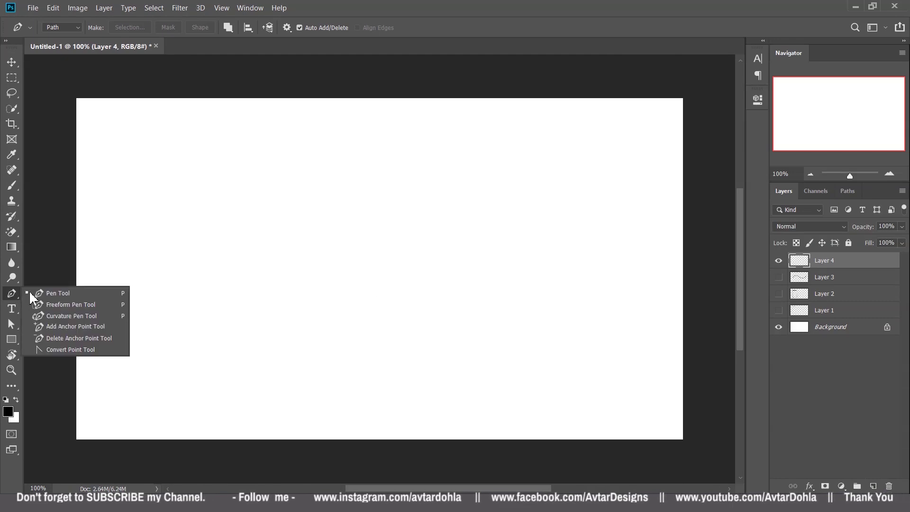
left_click(63, 294)
- Set the pen to Shape mode with no fill and a blue 10 px stroke
left_click(69, 32)
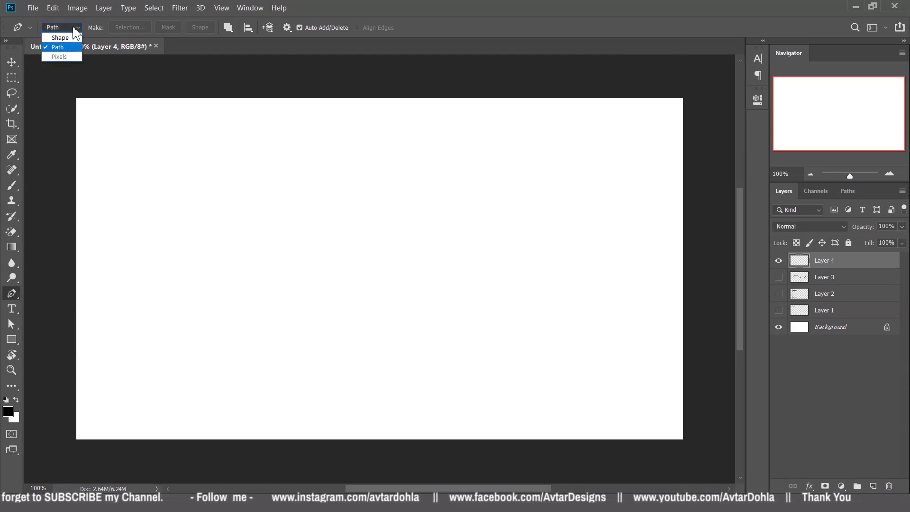
left_click(57, 43)
key("Up")
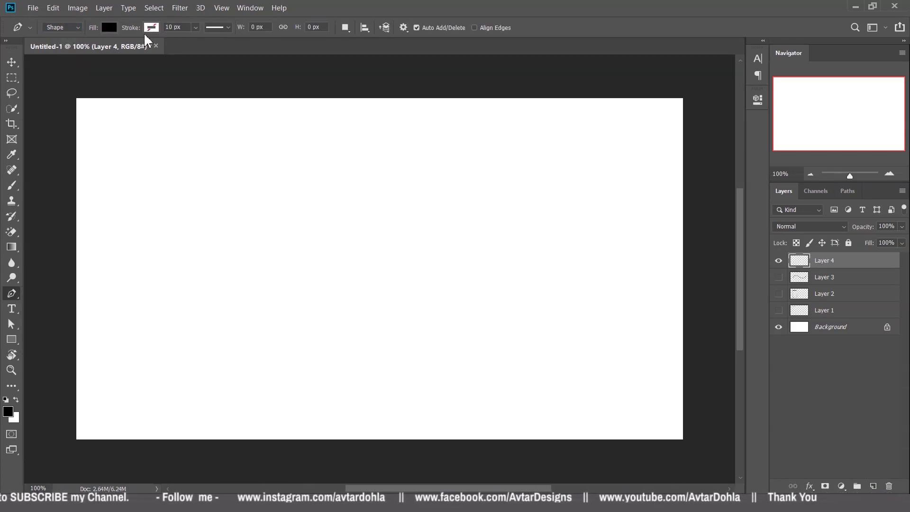
left_click(109, 28)
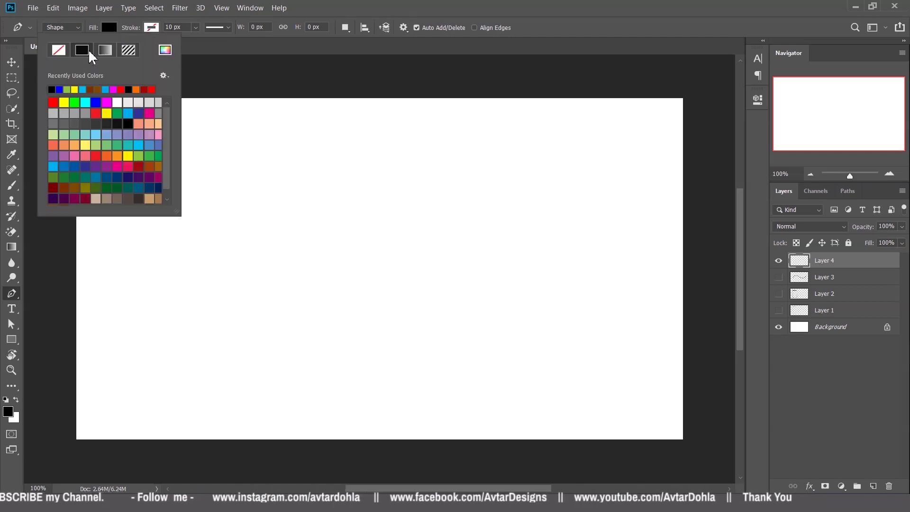
left_click(59, 50)
left_click(157, 28)
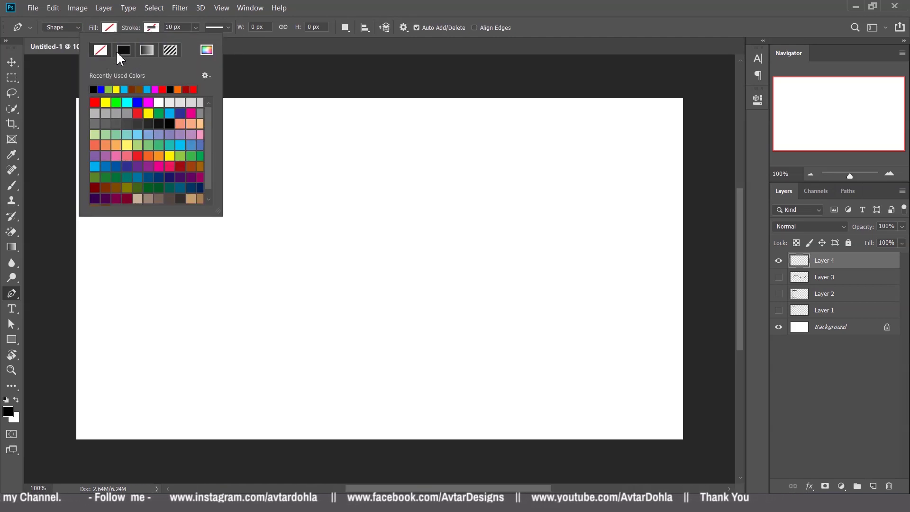
left_click(101, 89)
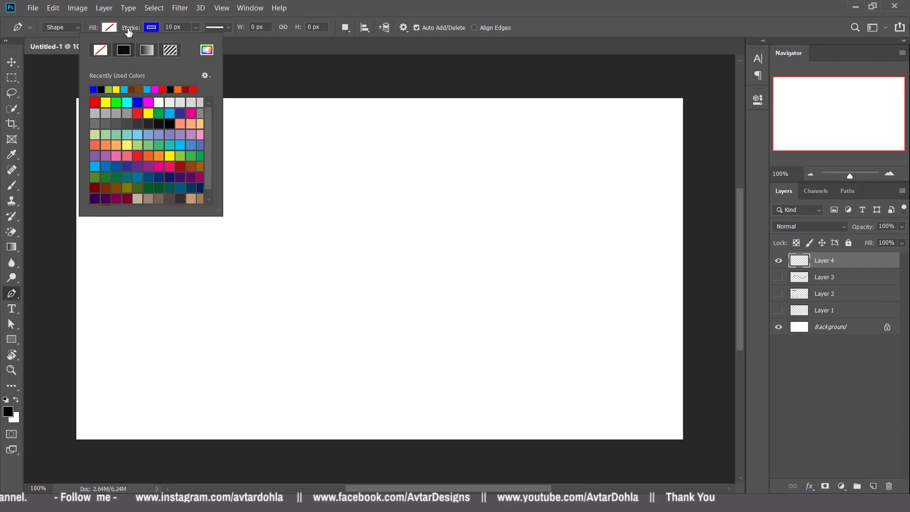
left_click(171, 27)
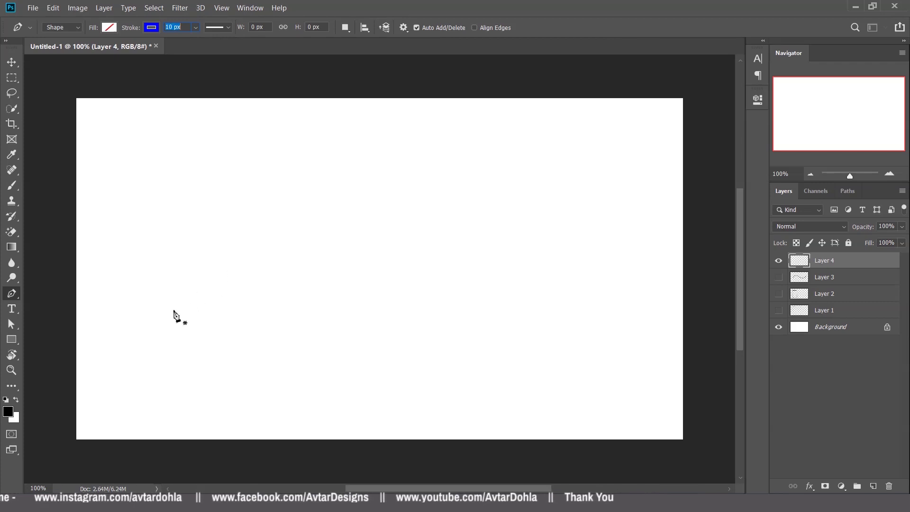
- Draw a wavy S-curve across the canvas as the Shape 1 layer
left_click(173, 310)
mouse_move(311, 247)
left_mouse_down()
mouse_move(372, 319)
mouse_move(412, 326)
left_mouse_up()
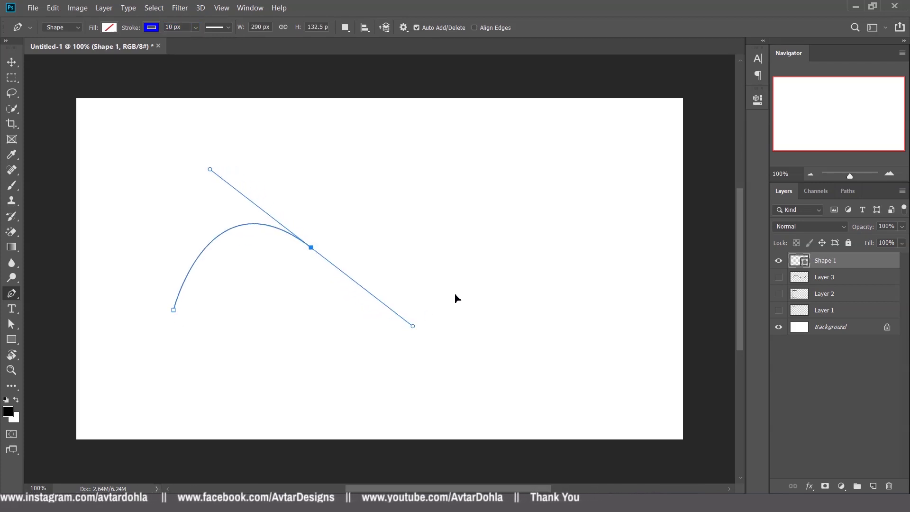
mouse_move(543, 241)
left_mouse_down()
mouse_move(599, 183)
mouse_move(599, 168)
left_mouse_up()
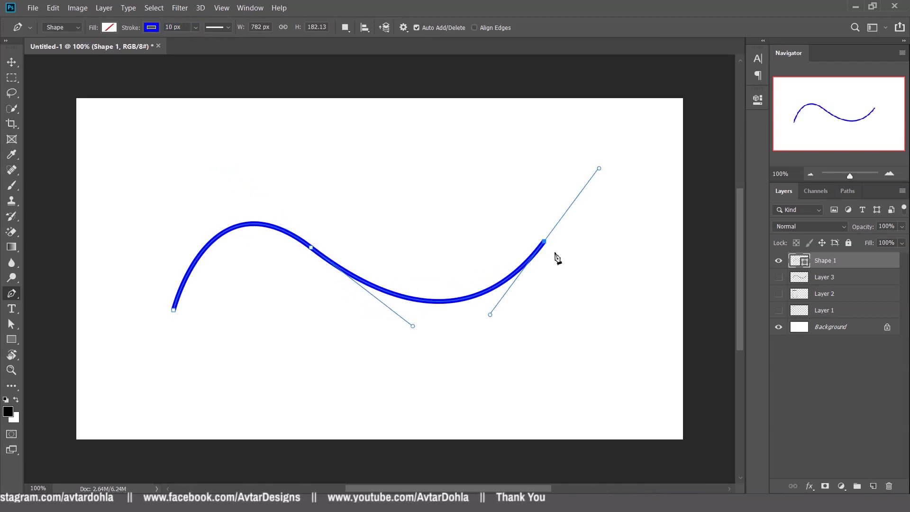
left_click_drag(632, 279, 650, 351)
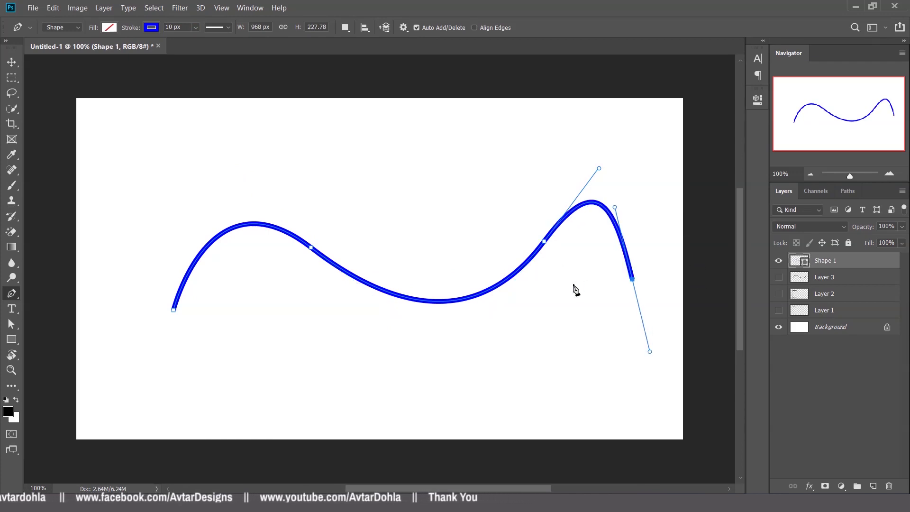
left_click(839, 297)
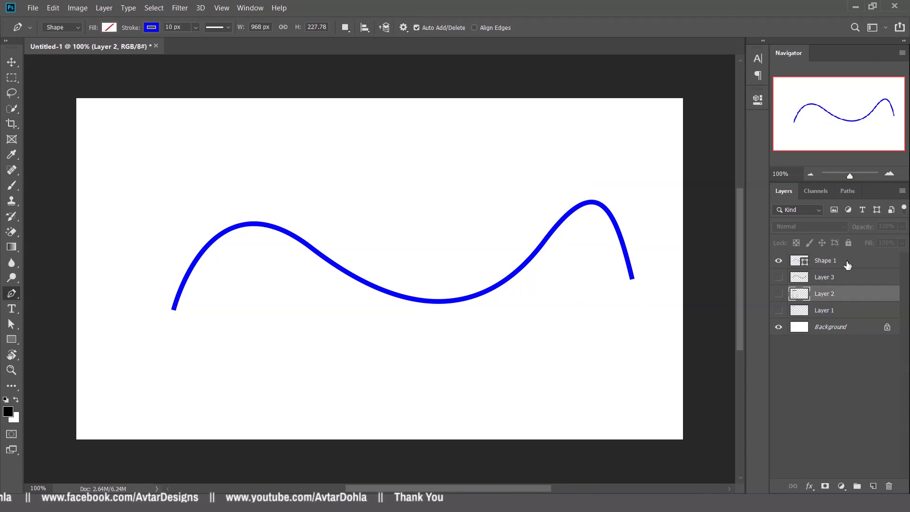
- Change the Shape 1 curve's stroke to red and thicken it to 16 px
left_click(785, 263)
left_click(151, 27)
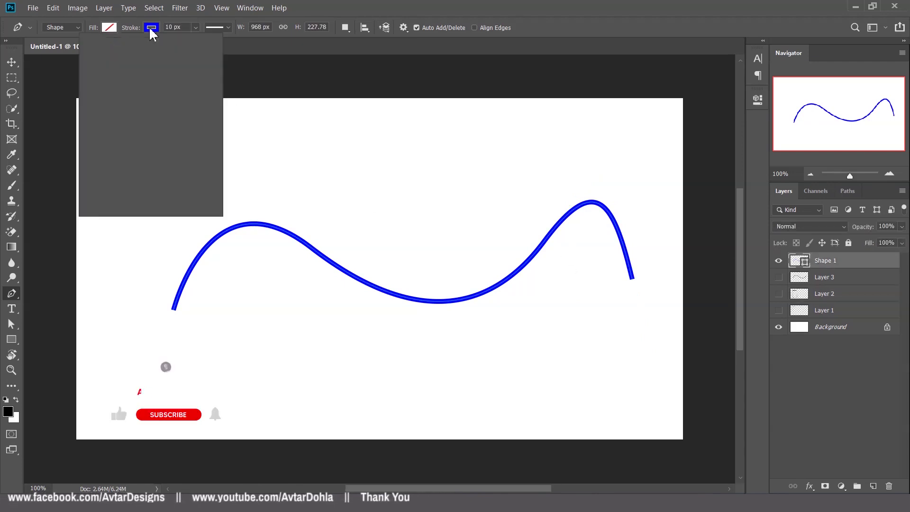
left_click(127, 89)
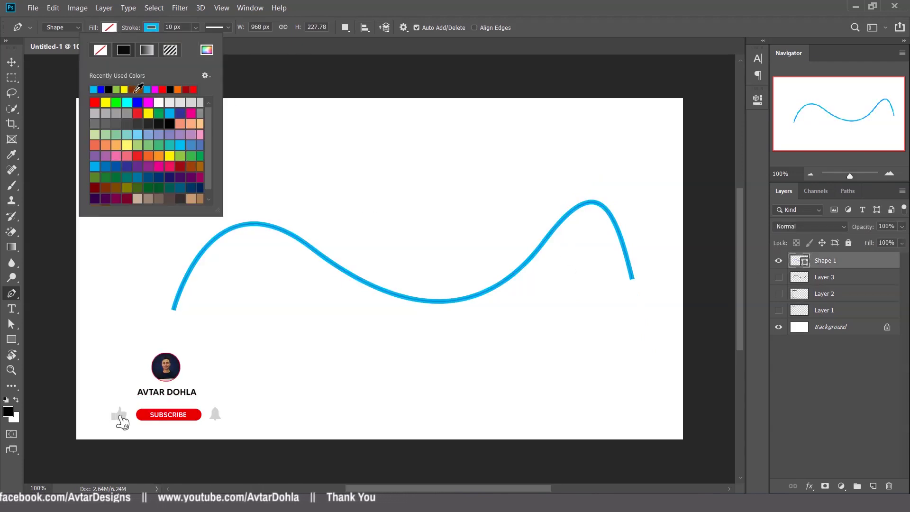
left_click(108, 89)
left_click(97, 103)
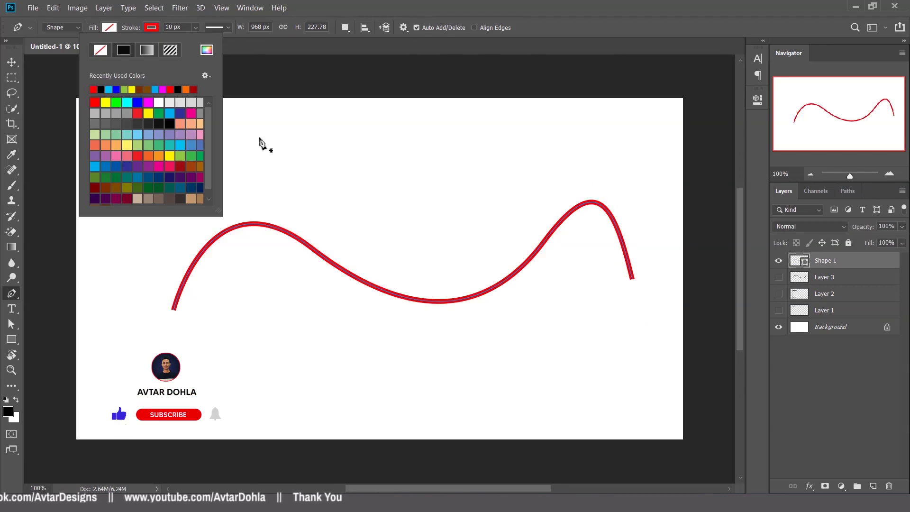
left_click(183, 27)
left_click_drag(136, 30, 147, 38)
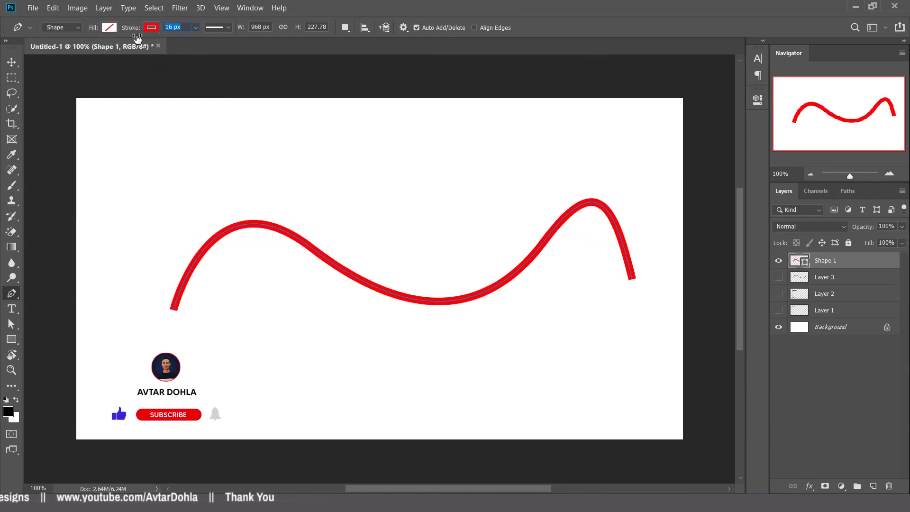
- Try dotted and dashed stroke presets, ending with a dotted 5 px red curve
left_click(222, 28)
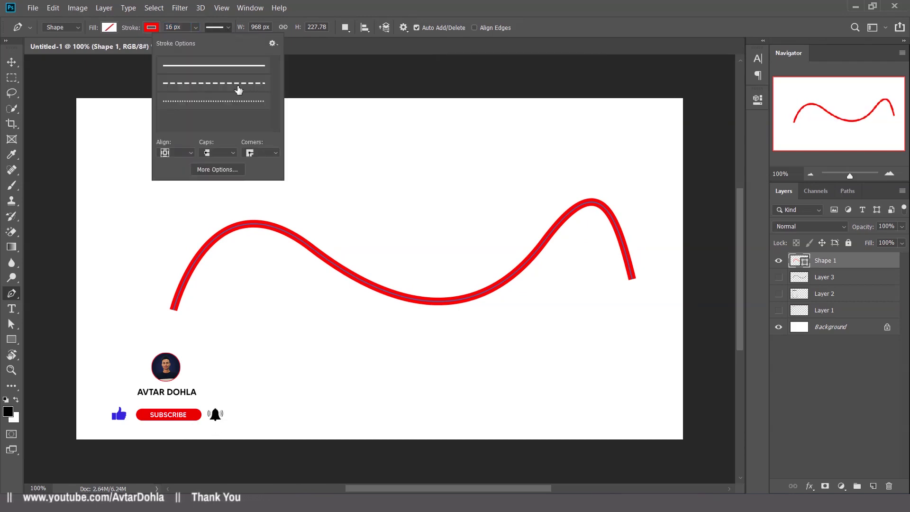
left_click(229, 103)
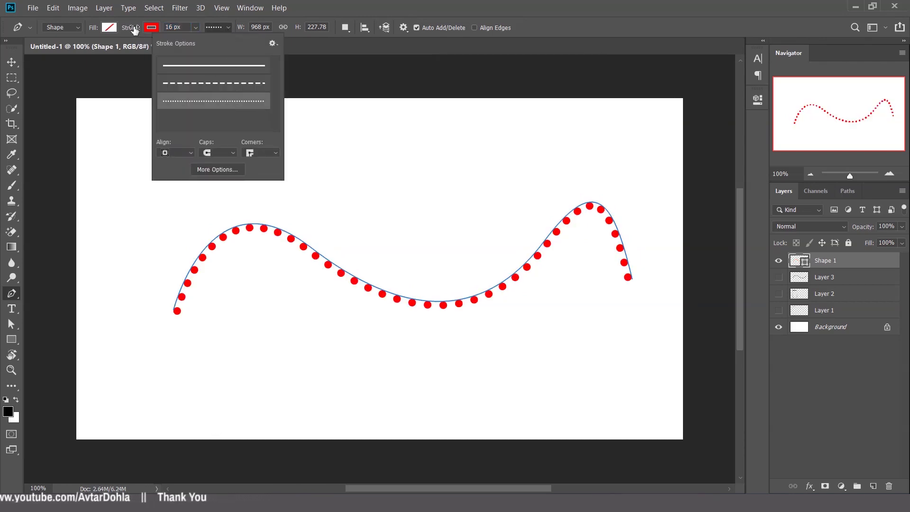
left_click_drag(135, 29, 129, 29)
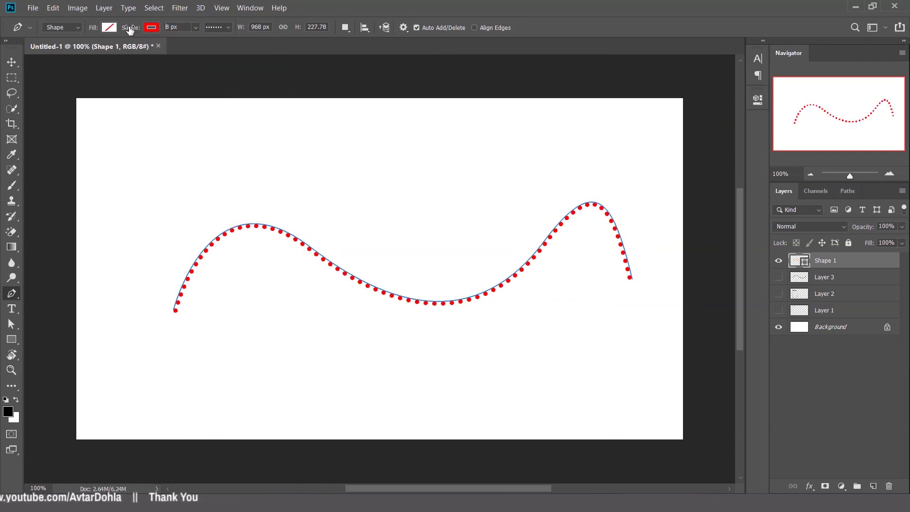
left_click(226, 28)
left_click(224, 85)
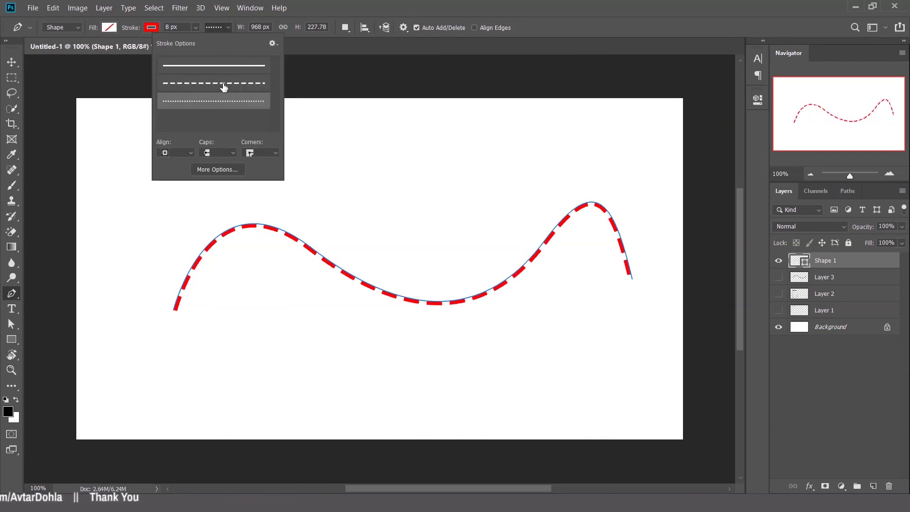
left_click_drag(135, 30, 135, 31)
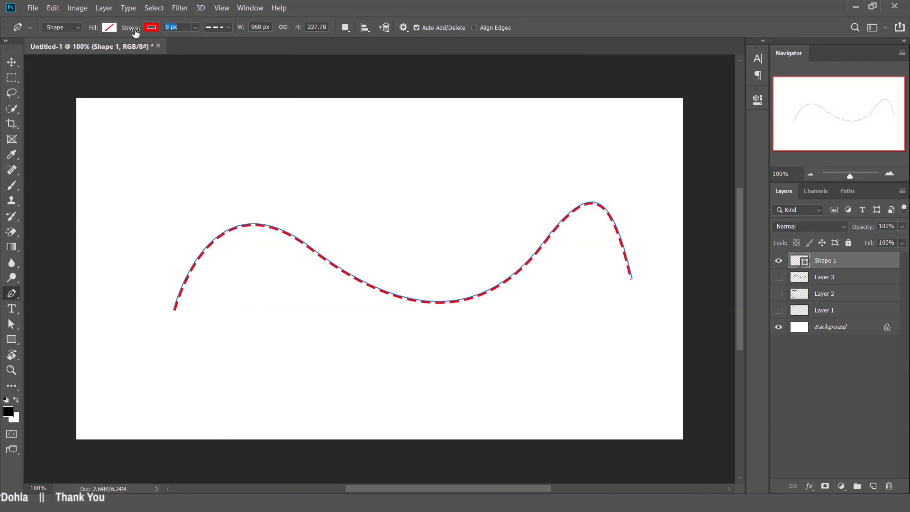
left_click(181, 27)
type("5")
left_click(219, 29)
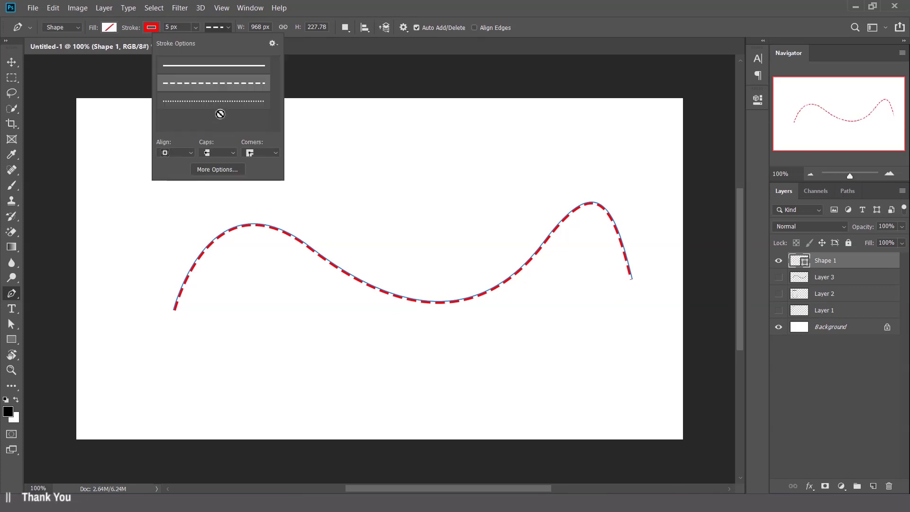
left_click(219, 101)
left_click(136, 31)
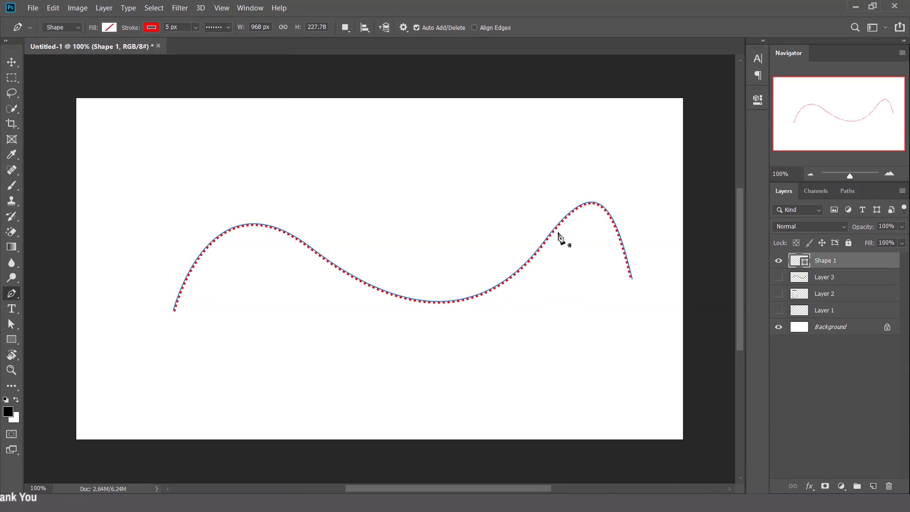